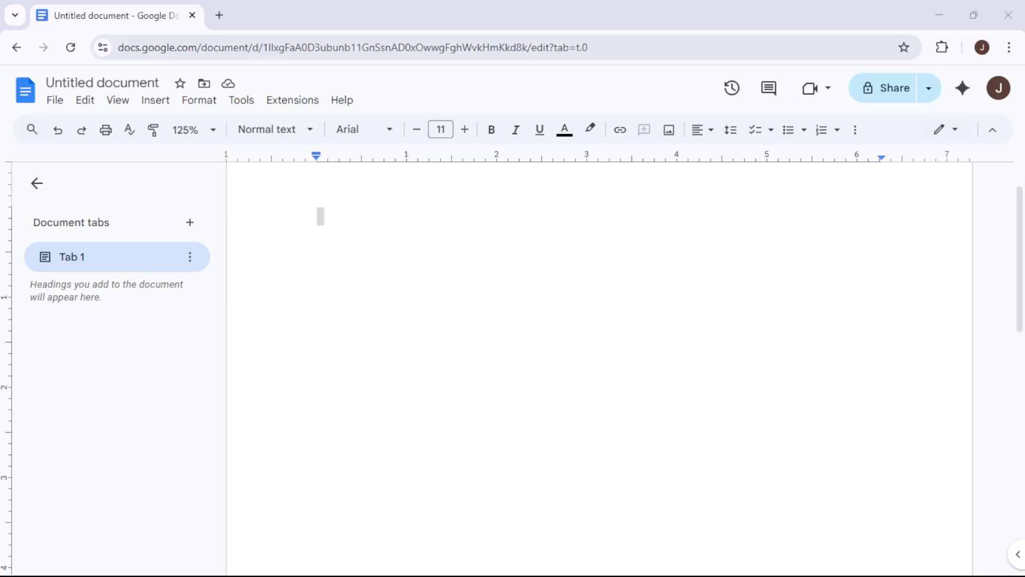
- Focus the empty document and select the start of the page's web address
left_click(328, 202)
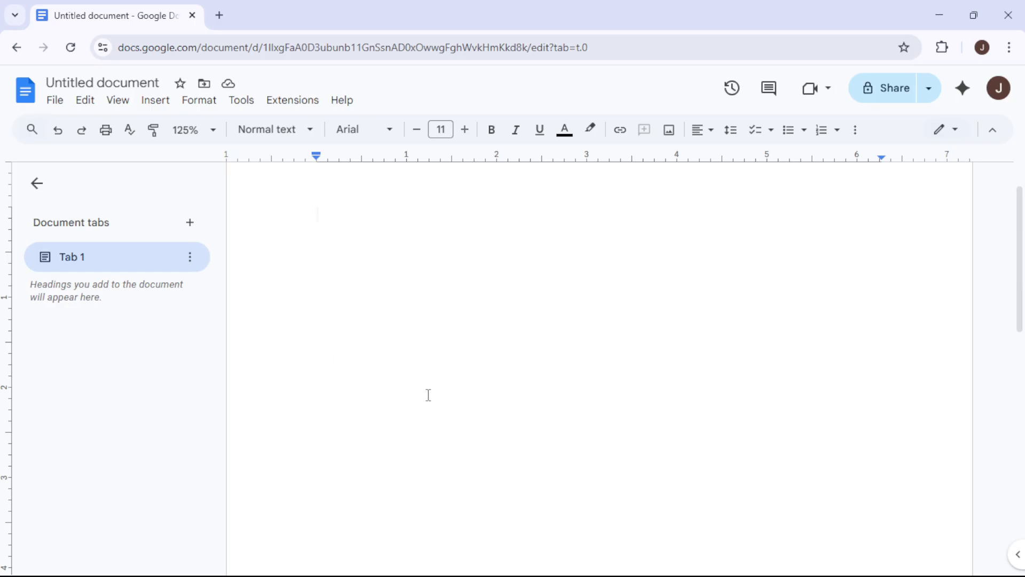
scroll(491, 338, "up", 2)
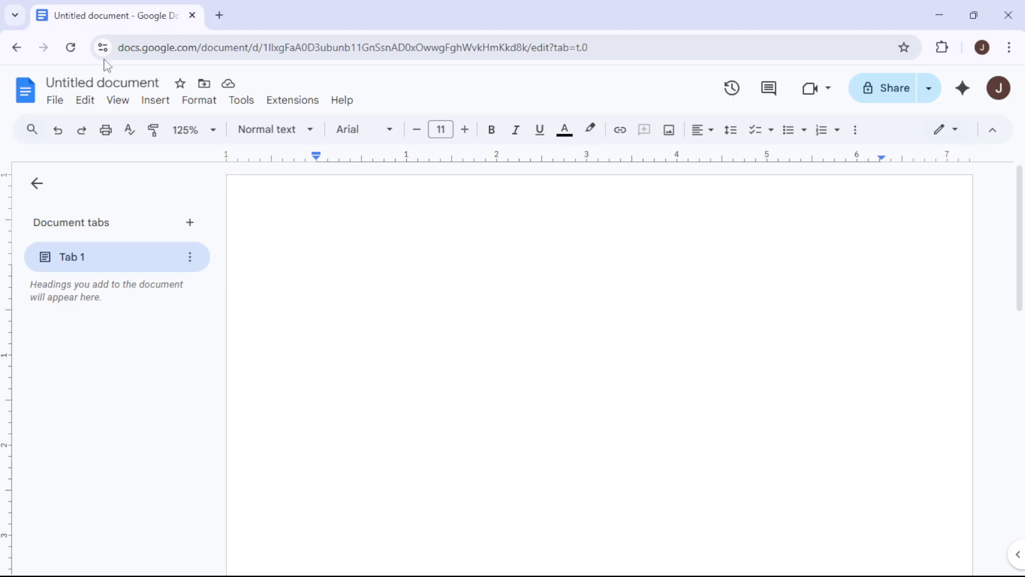
left_click(120, 48)
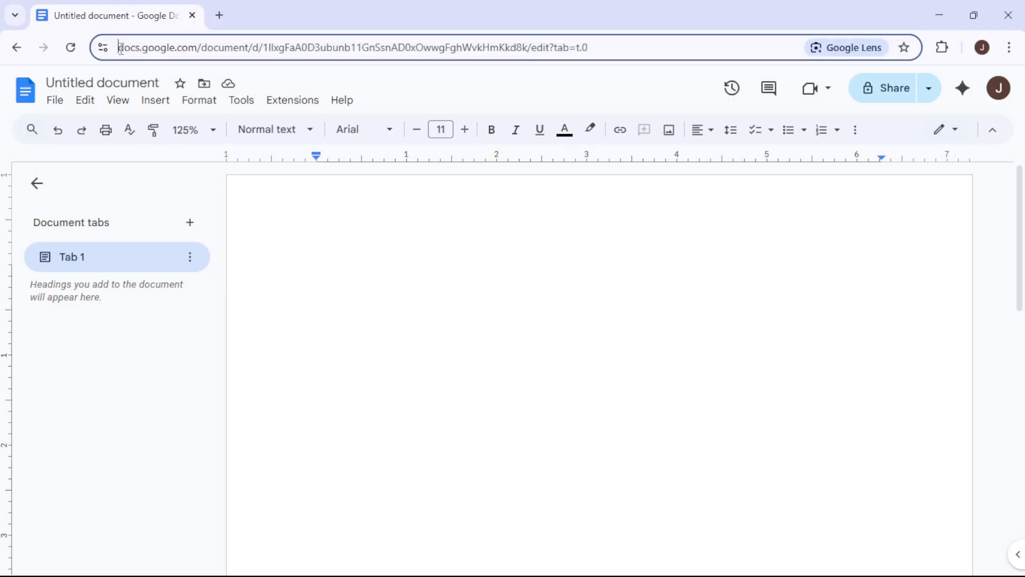
left_click_drag(120, 48, 198, 51)
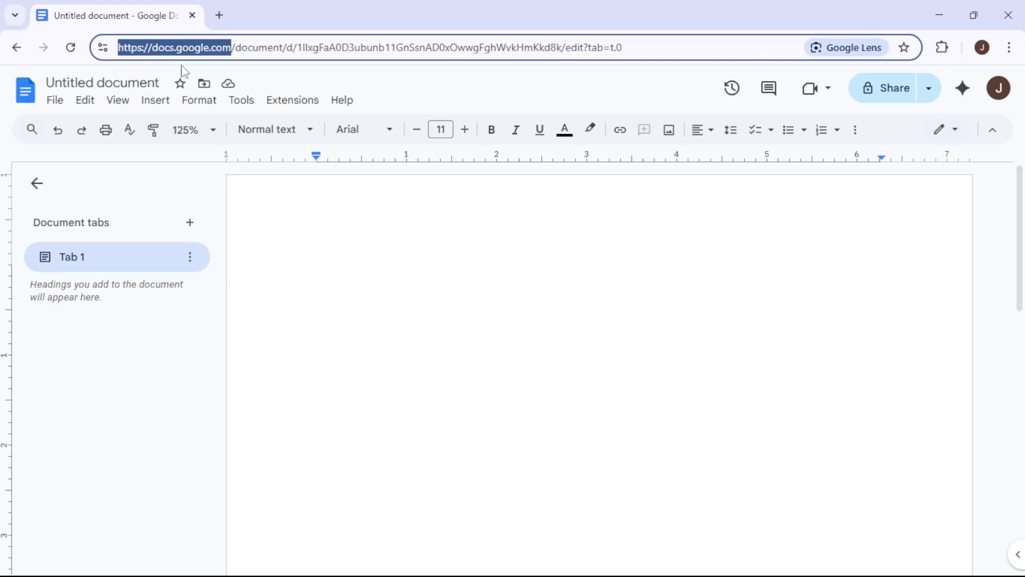
left_click(396, 200)
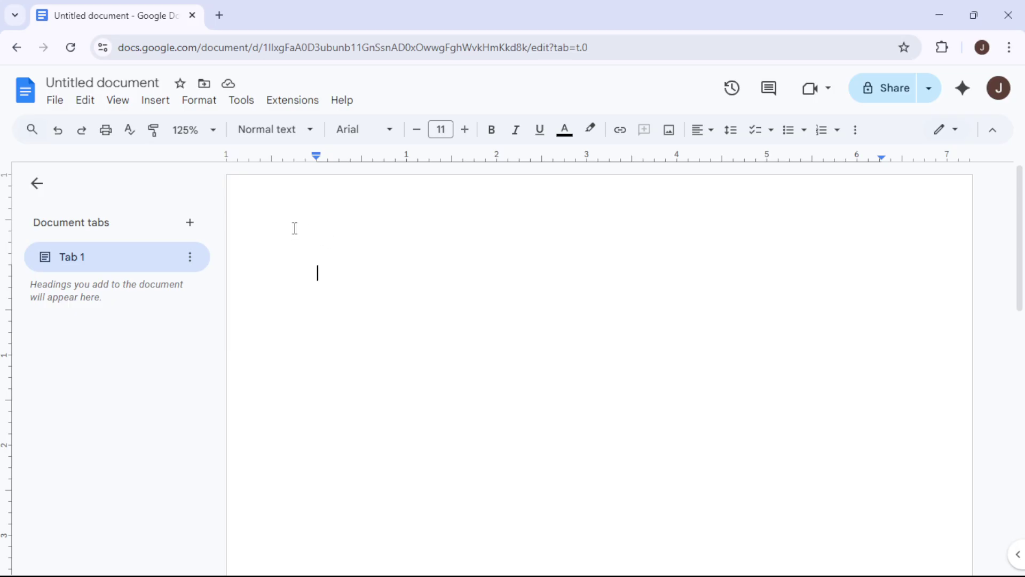
- Select all and open the first page's header for editing
key("ctrl+a")
double_click(379, 204)
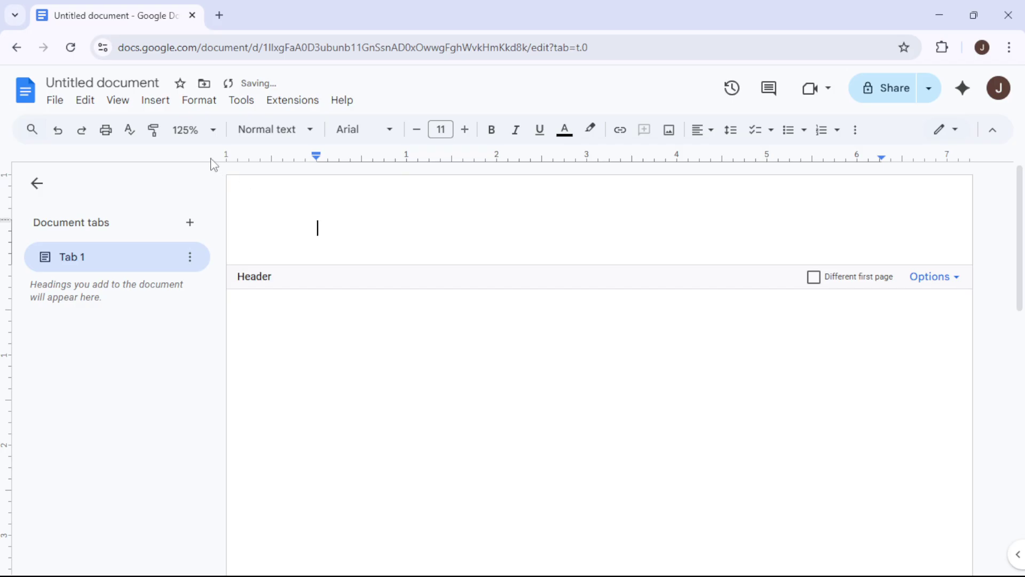
left_click(155, 101)
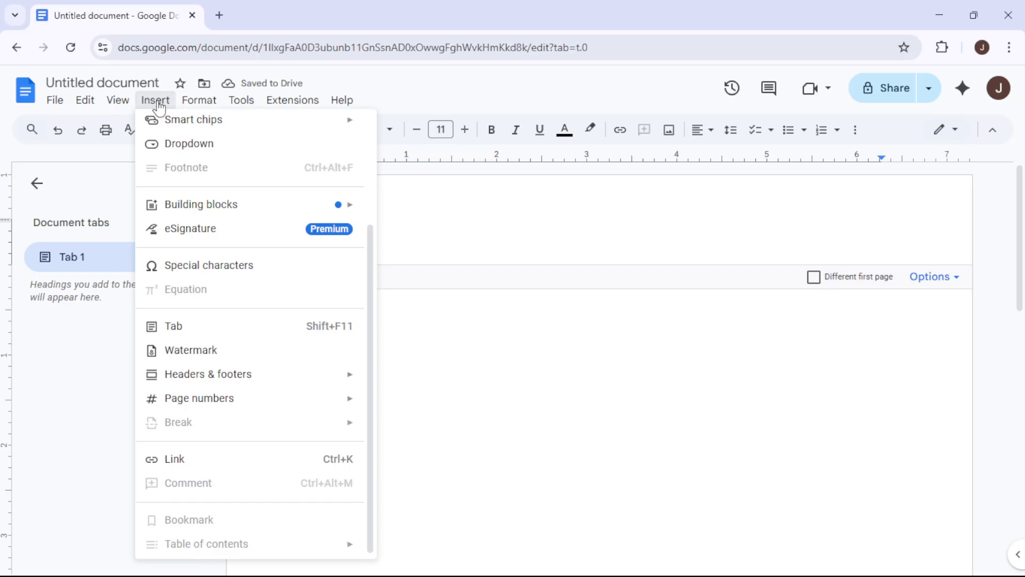
- Insert the Roman numeral Ⅰ into the header from Special characters, Number > Other
left_click(481, 243)
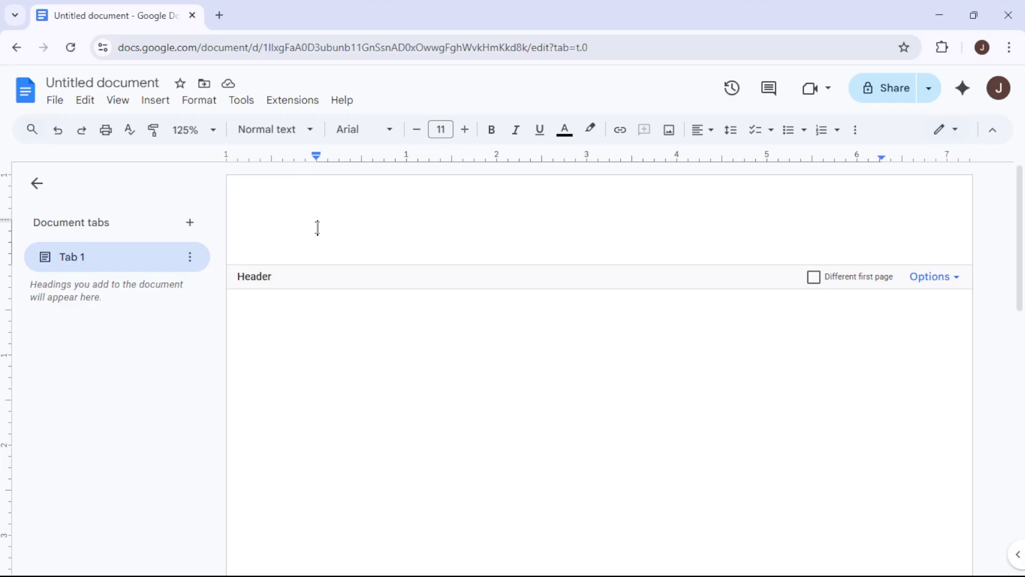
key("ctrl+a")
left_click(305, 233)
left_click(159, 102)
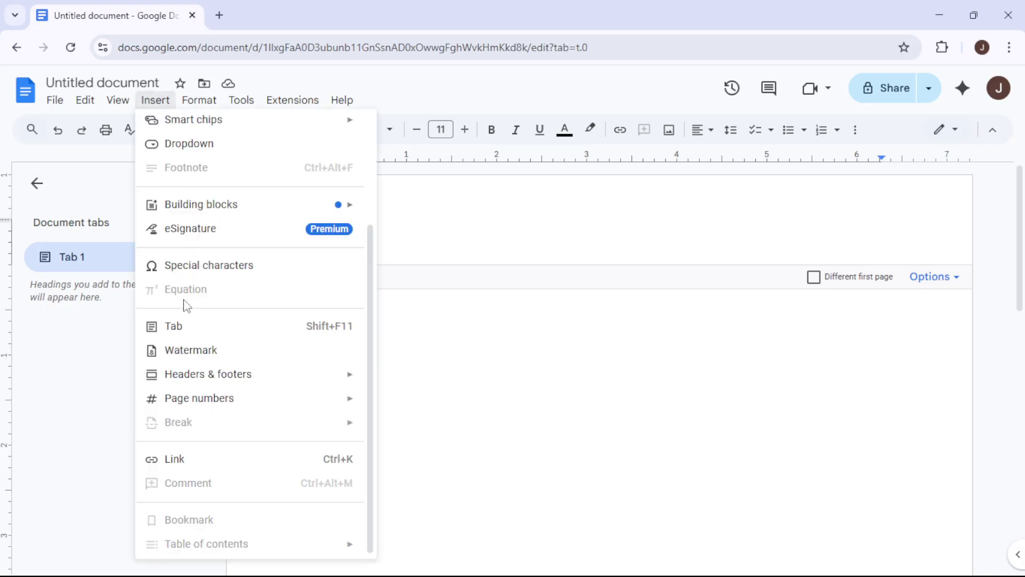
left_click(219, 268)
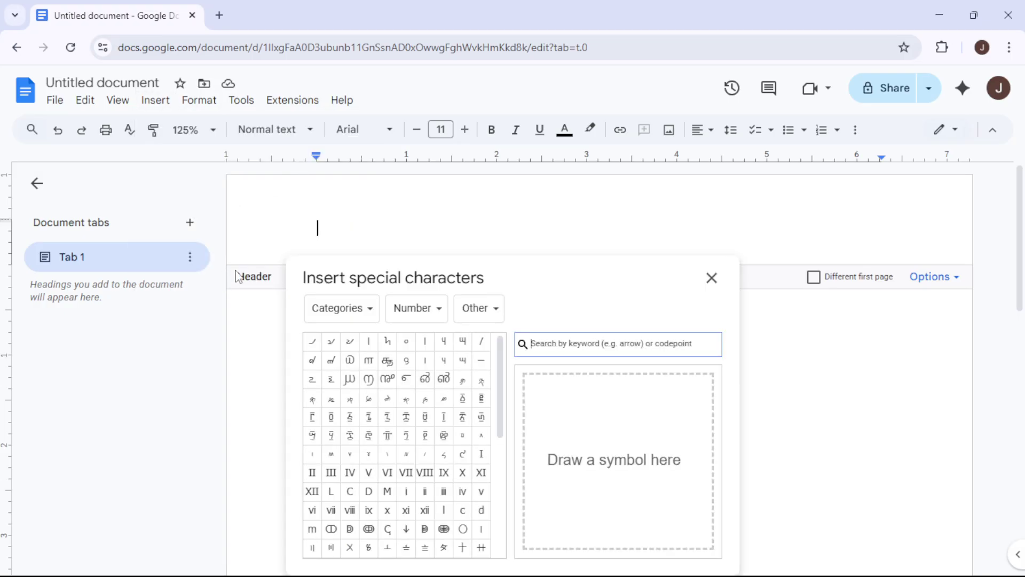
left_click(421, 311)
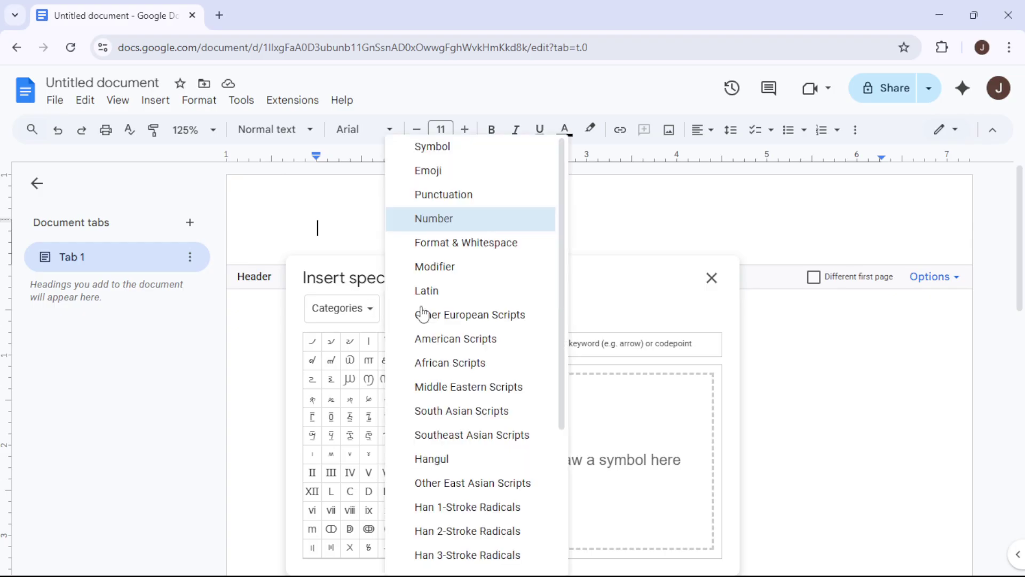
left_click(450, 221)
left_click(481, 315)
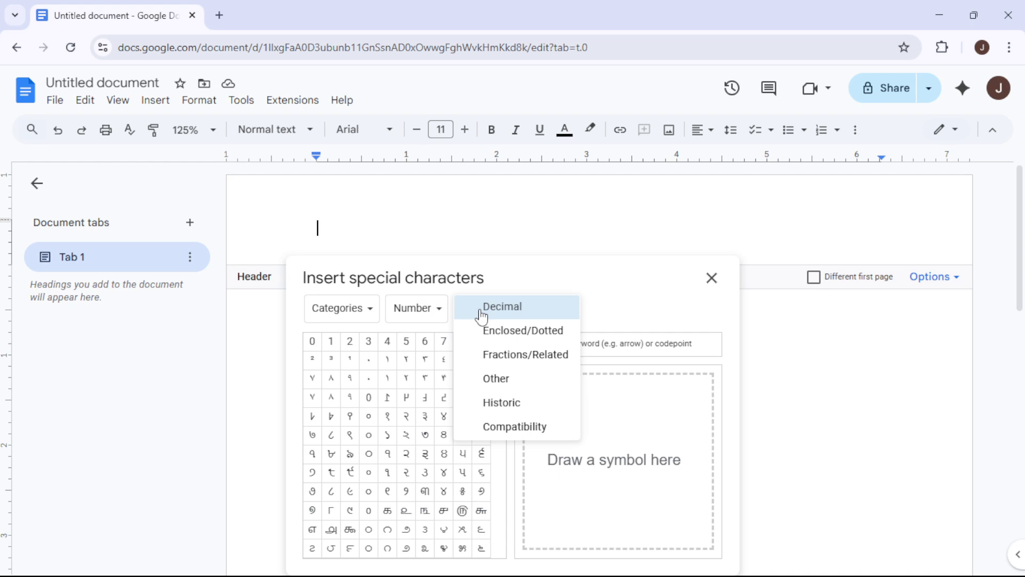
left_click(501, 379)
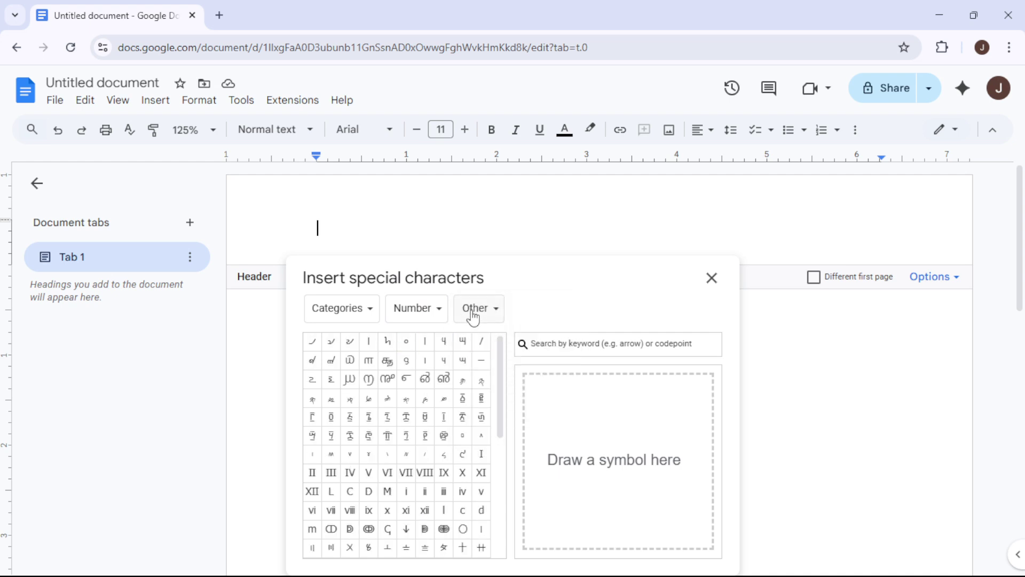
left_click(483, 455)
left_click(712, 278)
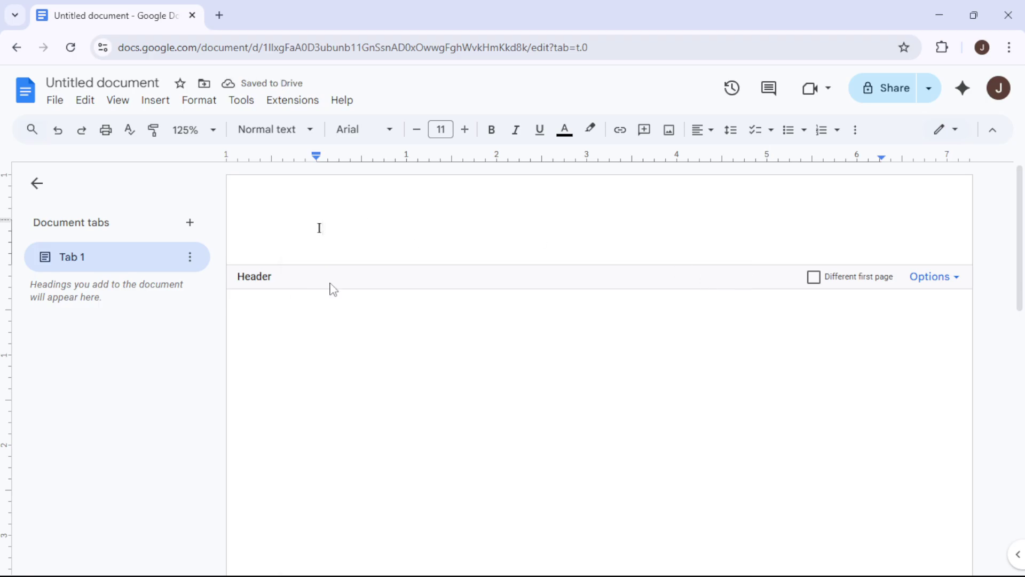
- Leave the header, add a next-page section break, and scroll back to the top
left_click(393, 355)
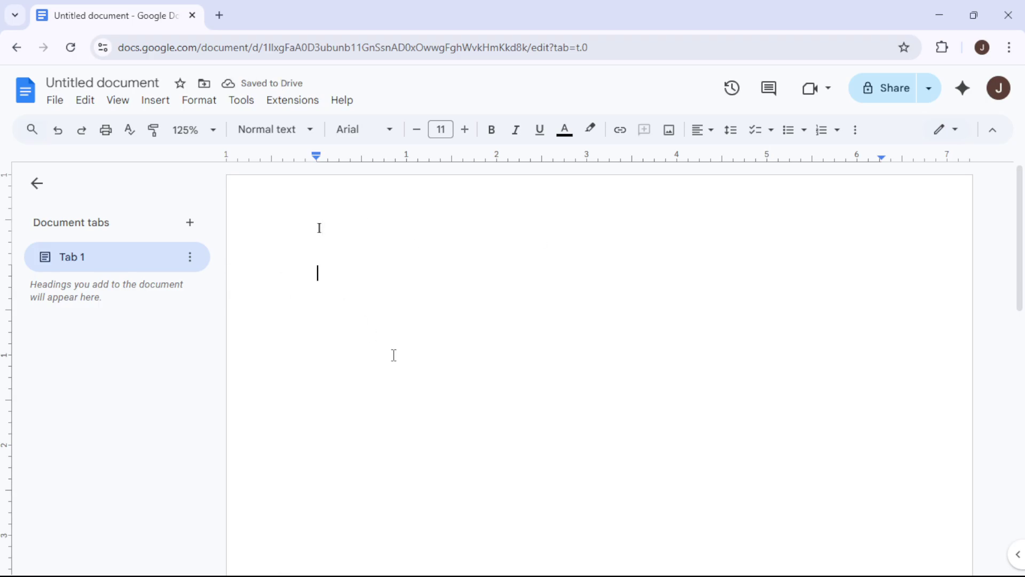
left_click(166, 105)
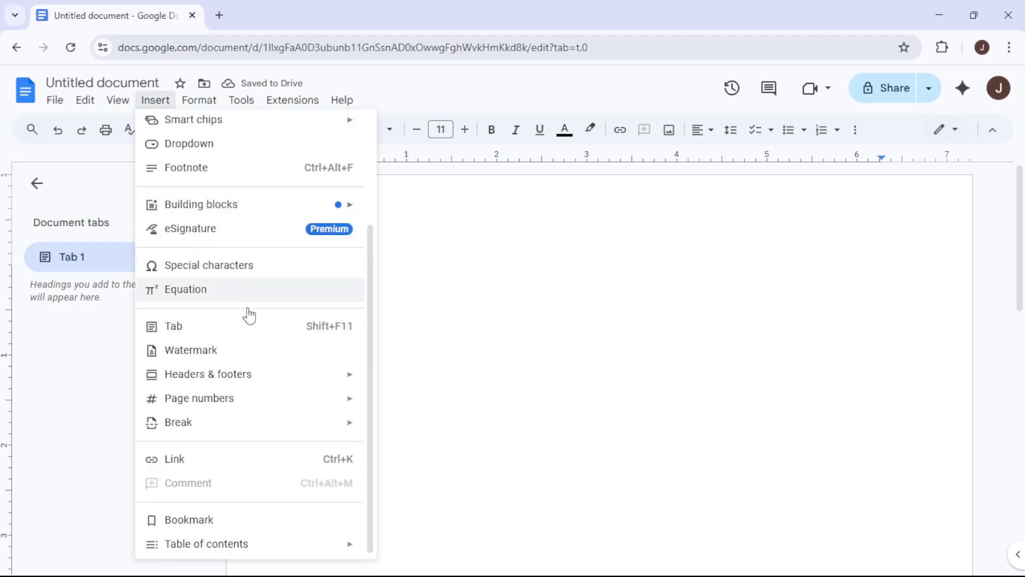
mouse_move(274, 426)
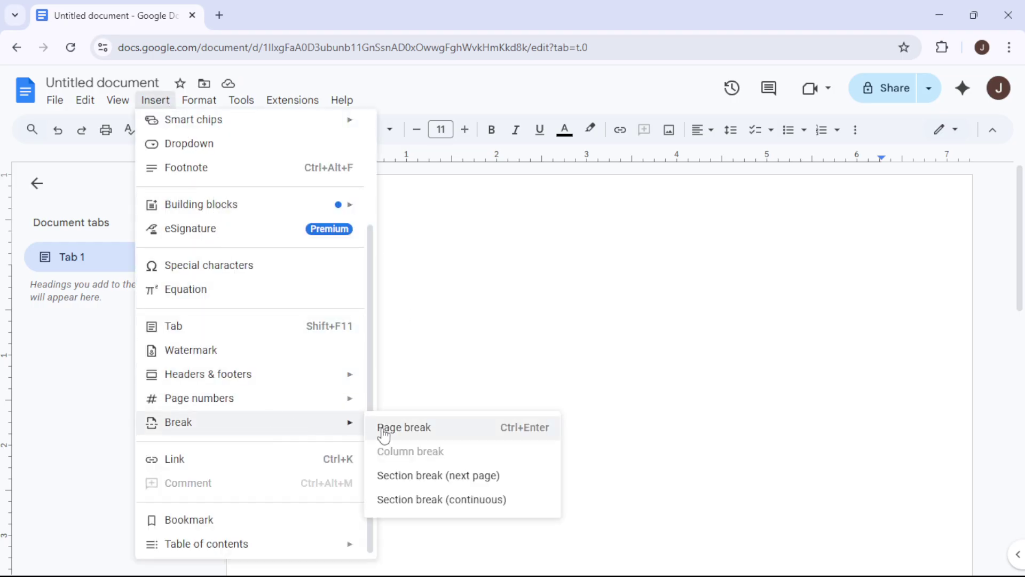
left_click(427, 480)
scroll(534, 411, "down", 1)
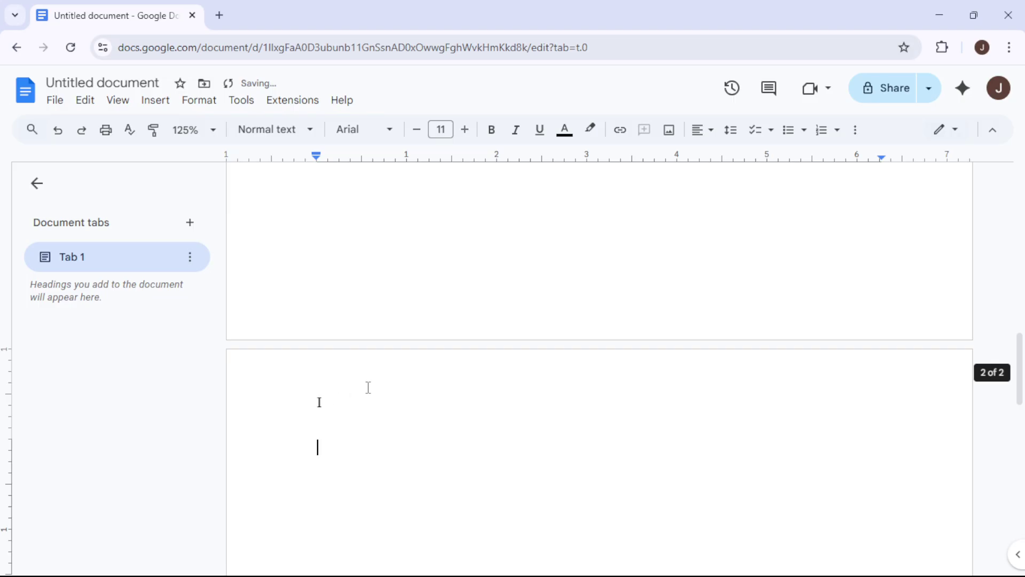
scroll(421, 387, "up", 5)
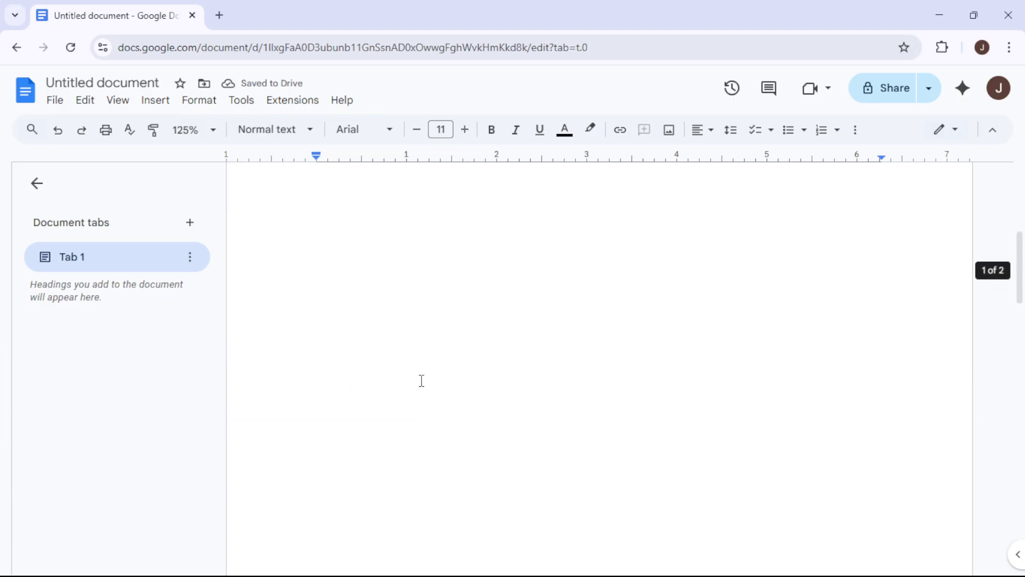
scroll(421, 382, "up", 1)
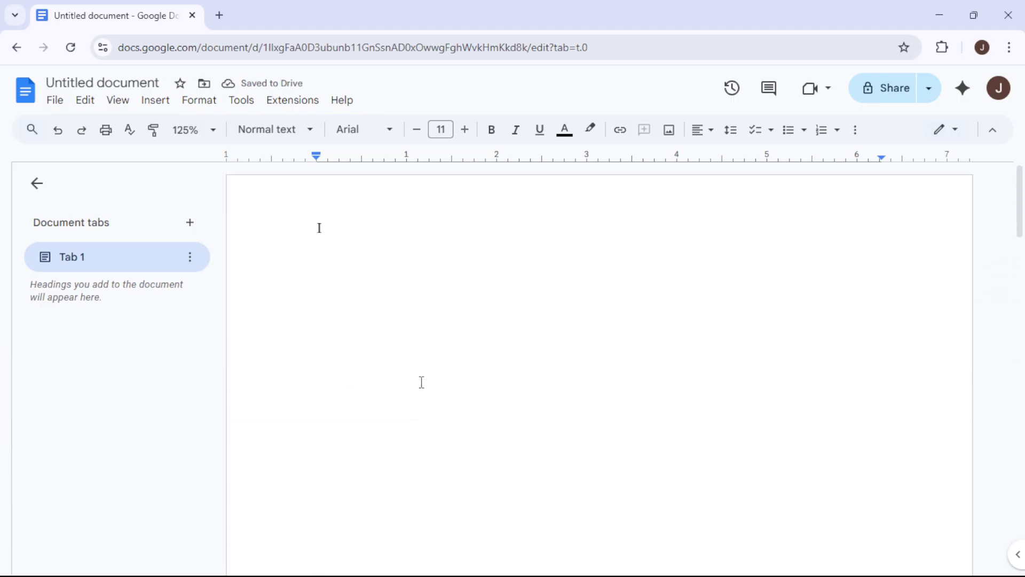
- Uncheck Link to previous for the Section 2 header on page 2
left_click(435, 239)
double_click(435, 237)
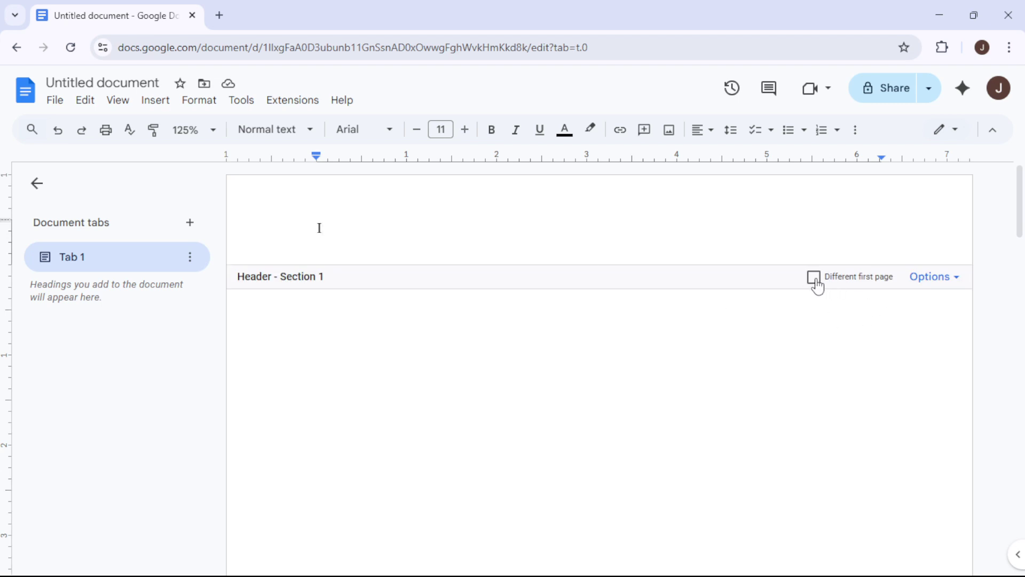
scroll(613, 441, "down", 8)
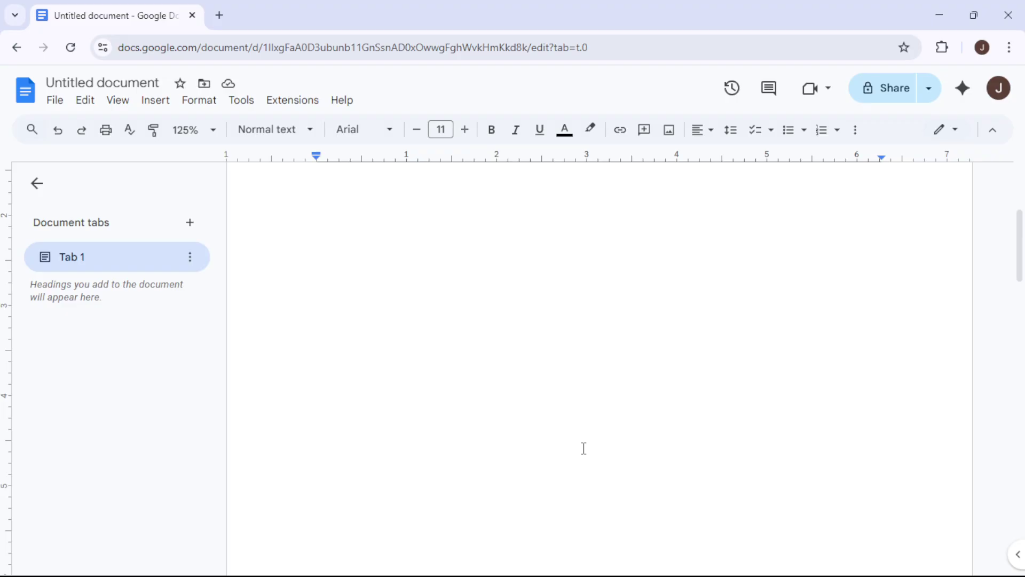
scroll(545, 441, "down", 5)
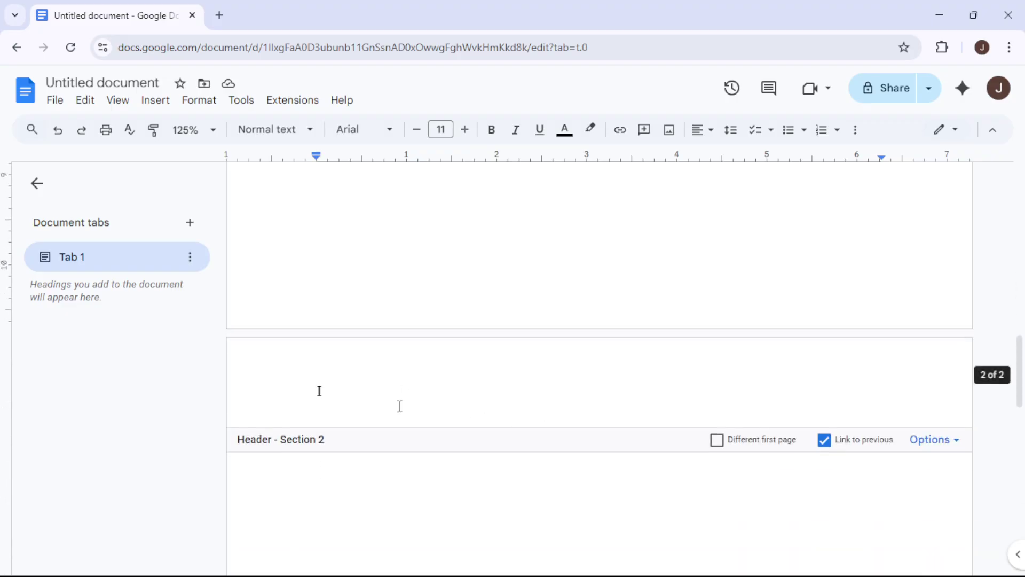
left_click(824, 440)
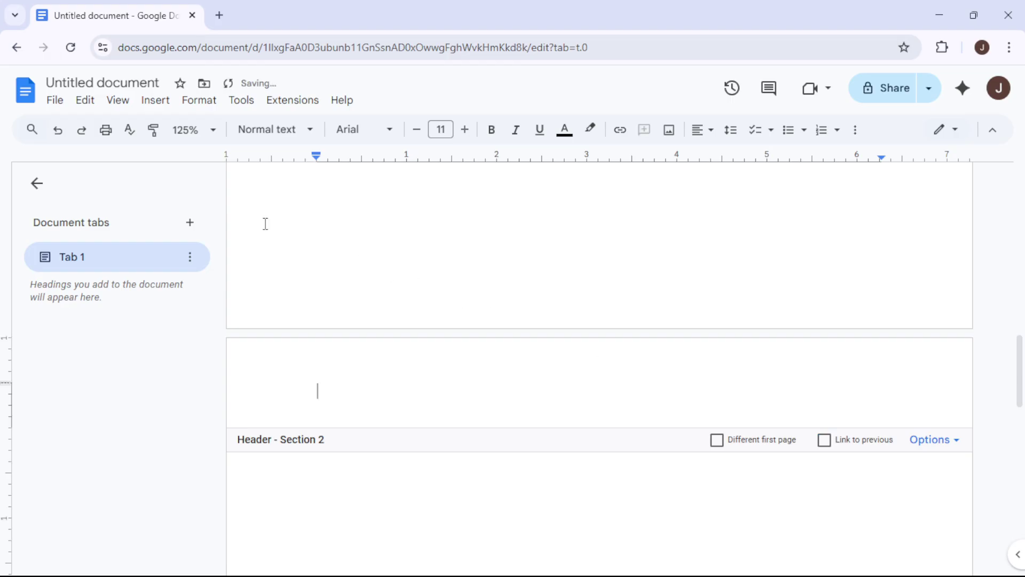
left_click(163, 105)
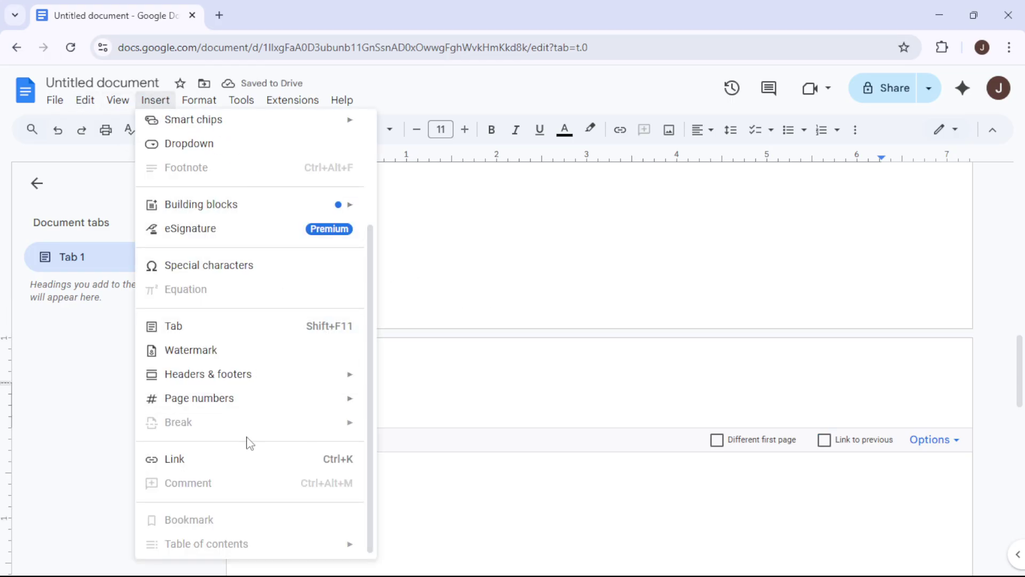
- Insert the Roman numeral Ⅱ into the Section 2 header from Special characters, Number > Other
left_click(474, 401)
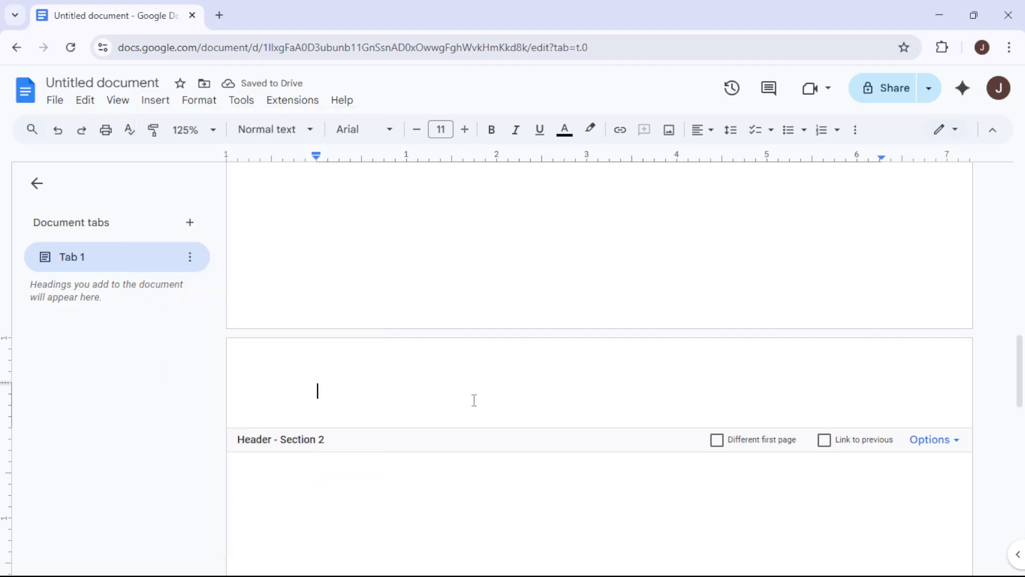
left_click(155, 101)
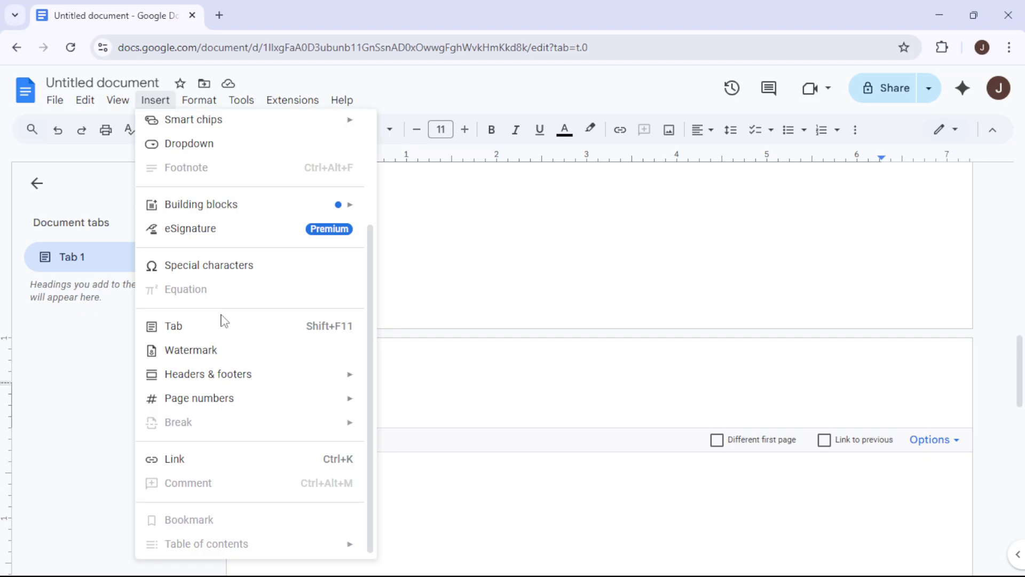
left_click(260, 275)
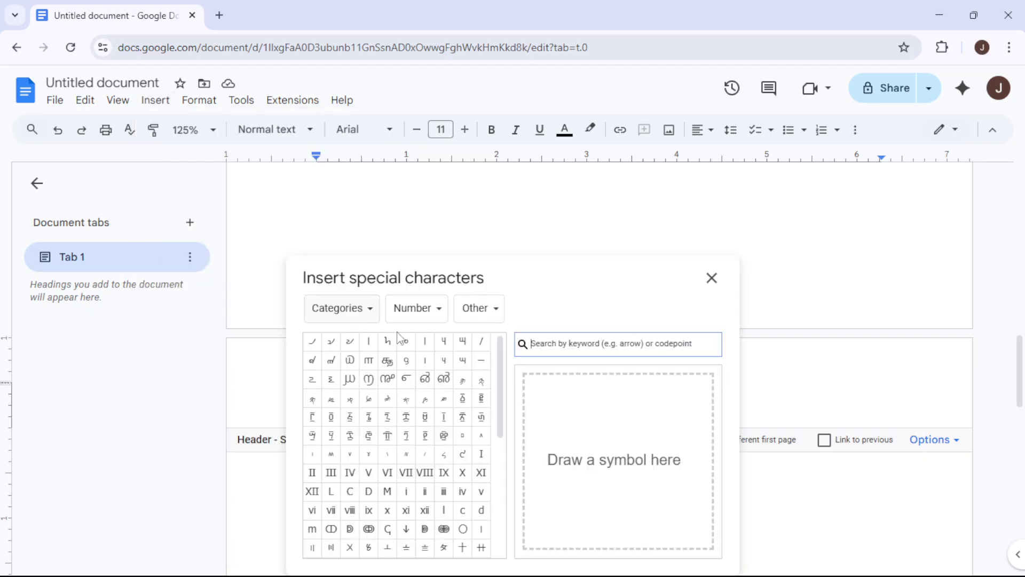
left_click(470, 319)
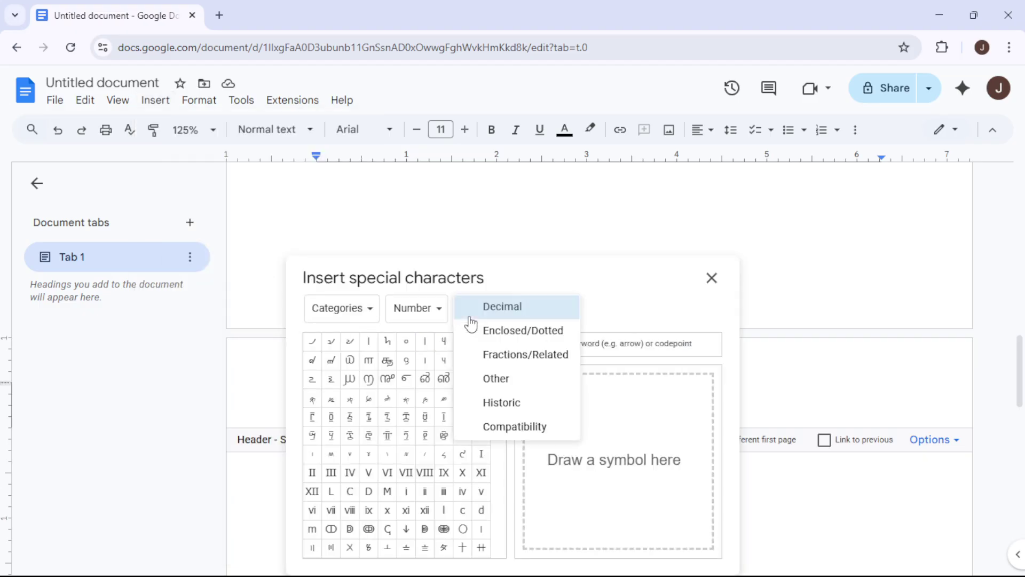
left_click(493, 379)
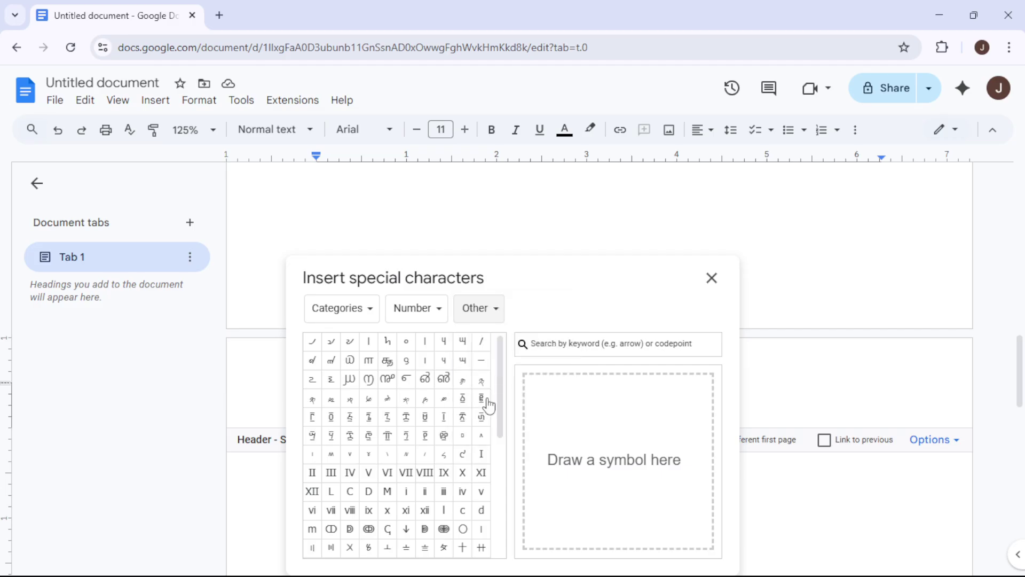
left_click(320, 473)
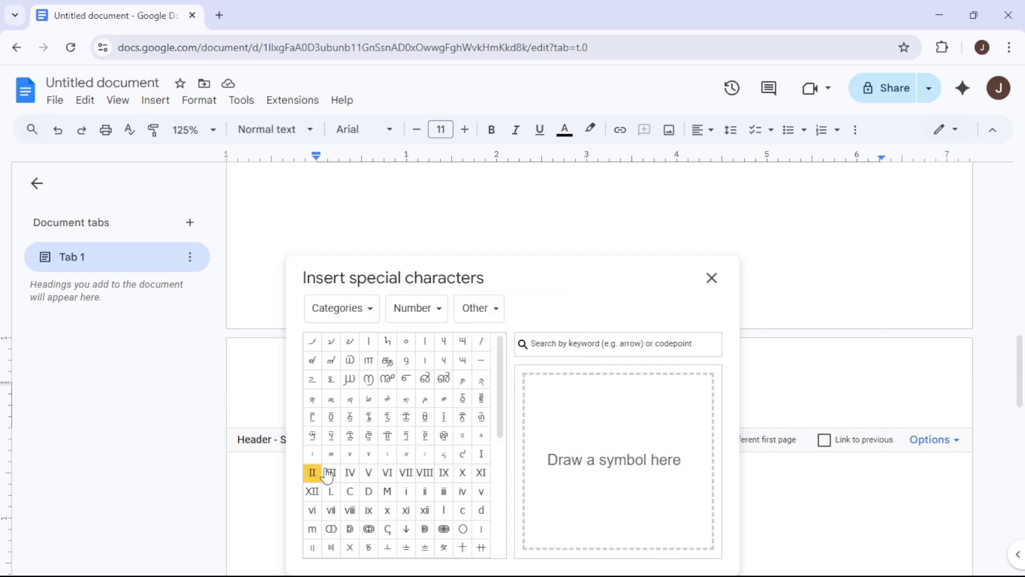
left_click(274, 481)
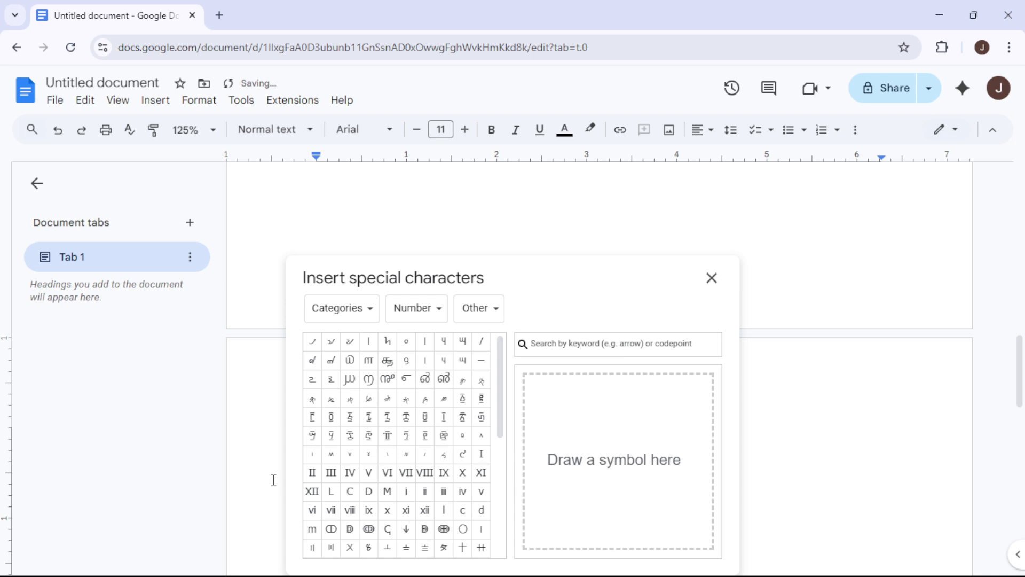
left_click(711, 278)
scroll(491, 389, "down", 5)
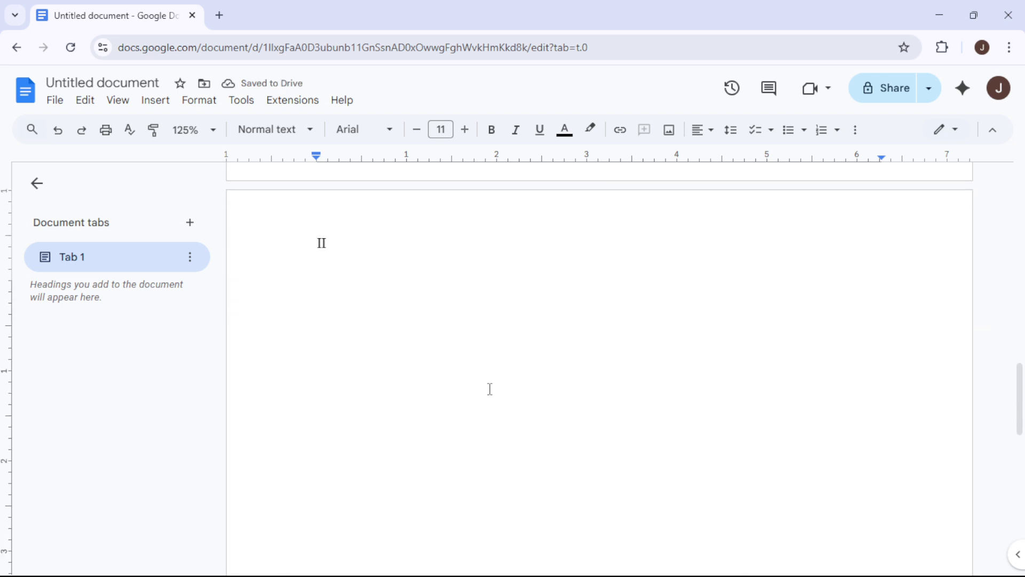
- Add a next-page section break to create a third page
left_click(156, 104)
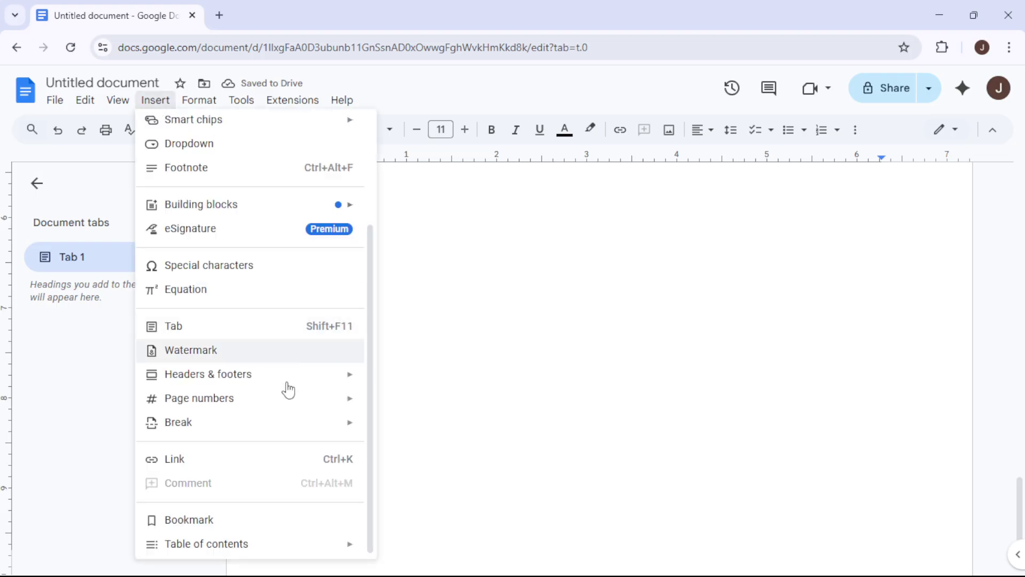
mouse_move(287, 427)
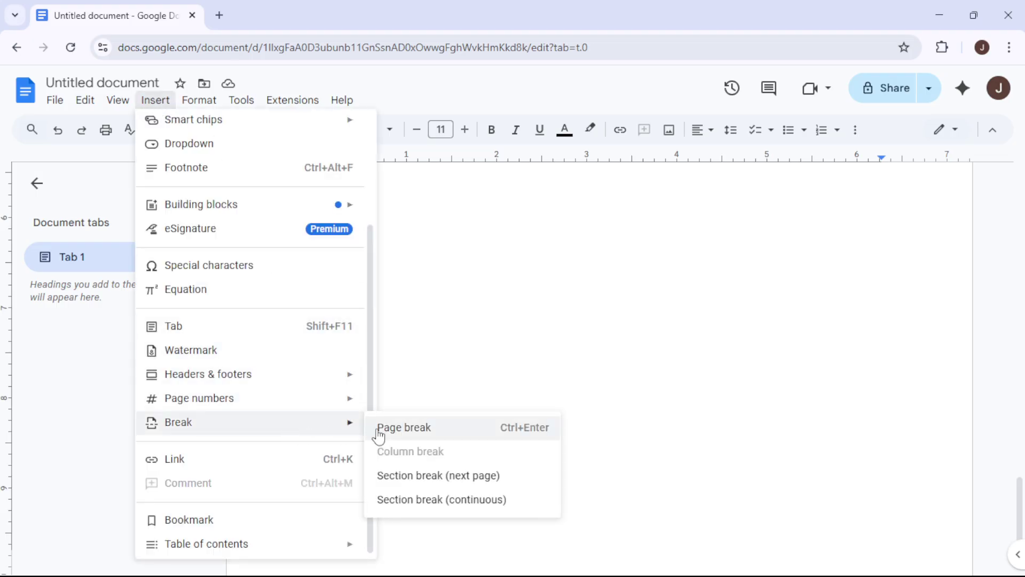
left_click(412, 475)
scroll(485, 420, "down", 3)
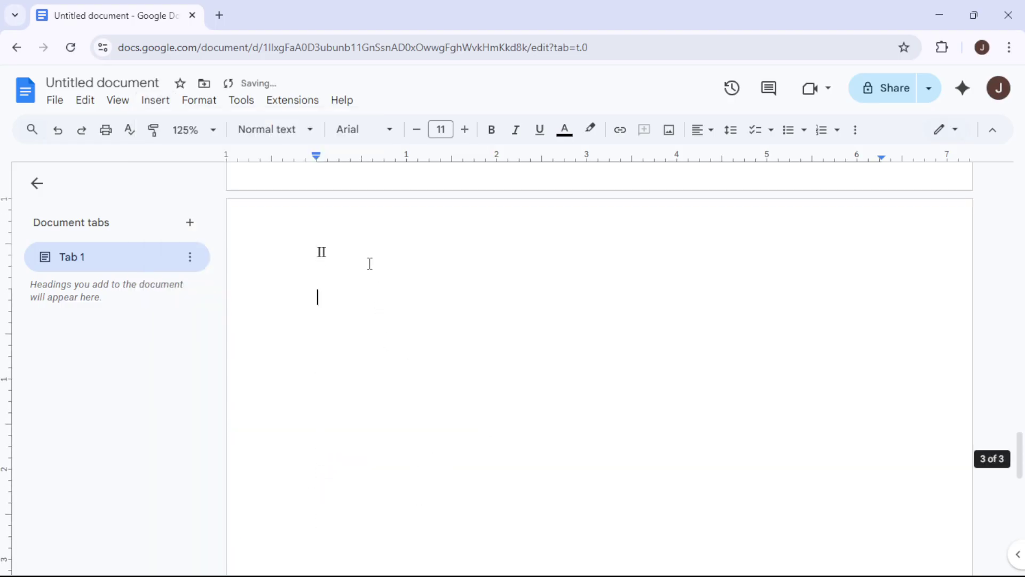
- Uncheck Link to previous for the Section 3 header on page 3
double_click(357, 252)
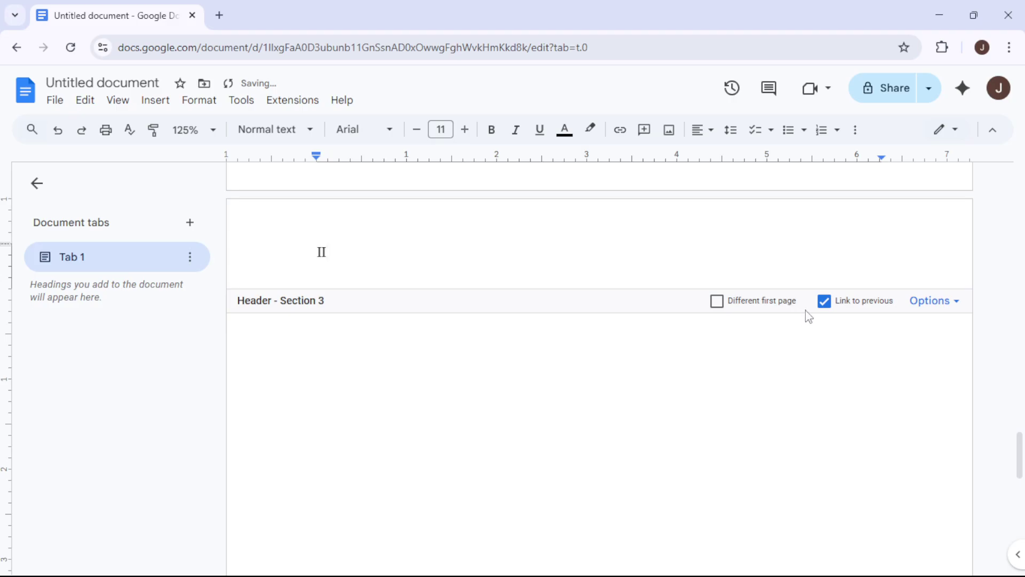
left_click(823, 310)
left_click(152, 101)
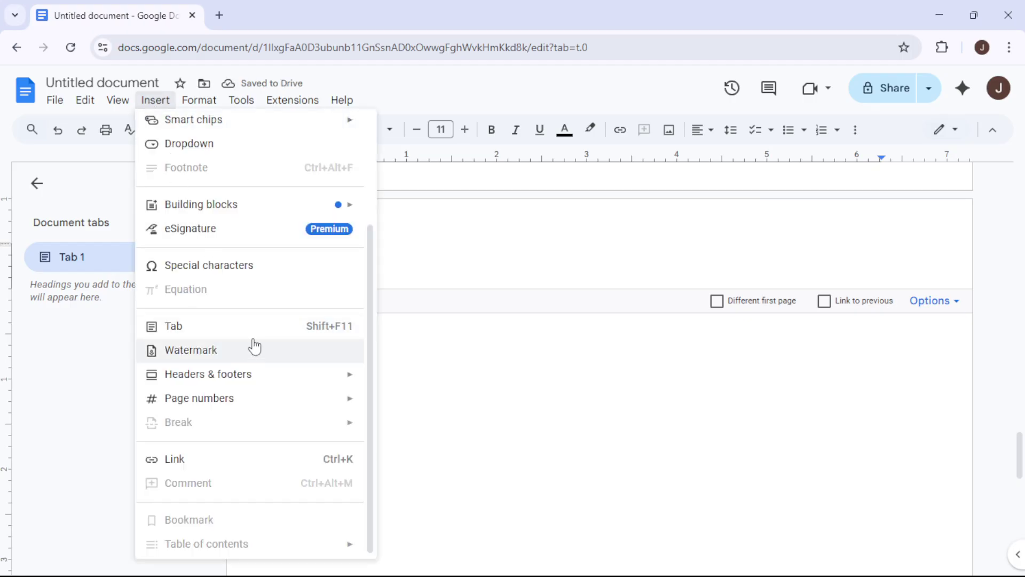
- Insert the Roman numeral Ⅲ into the Section 3 header via Special characters
left_click(274, 267)
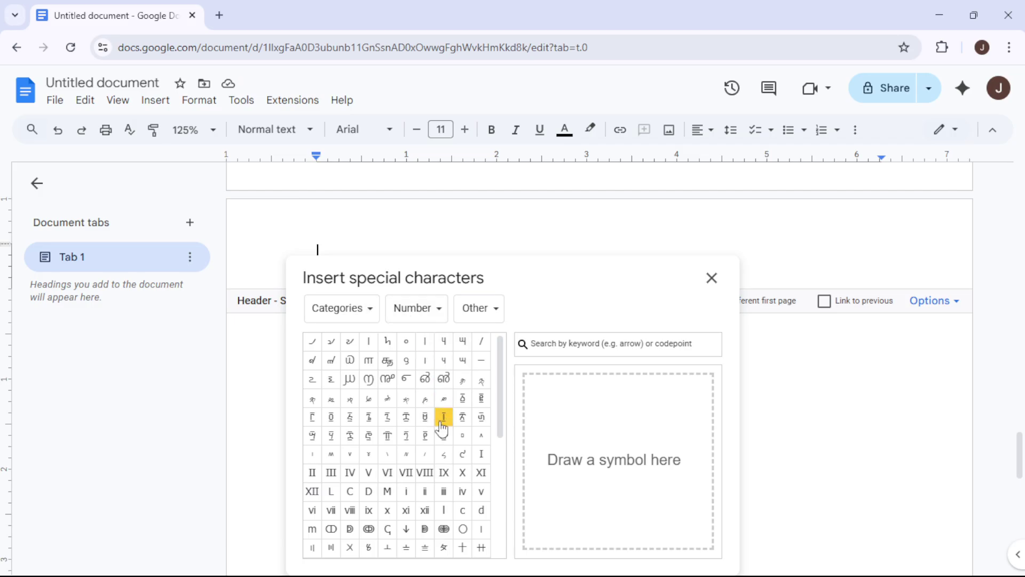
left_click(331, 475)
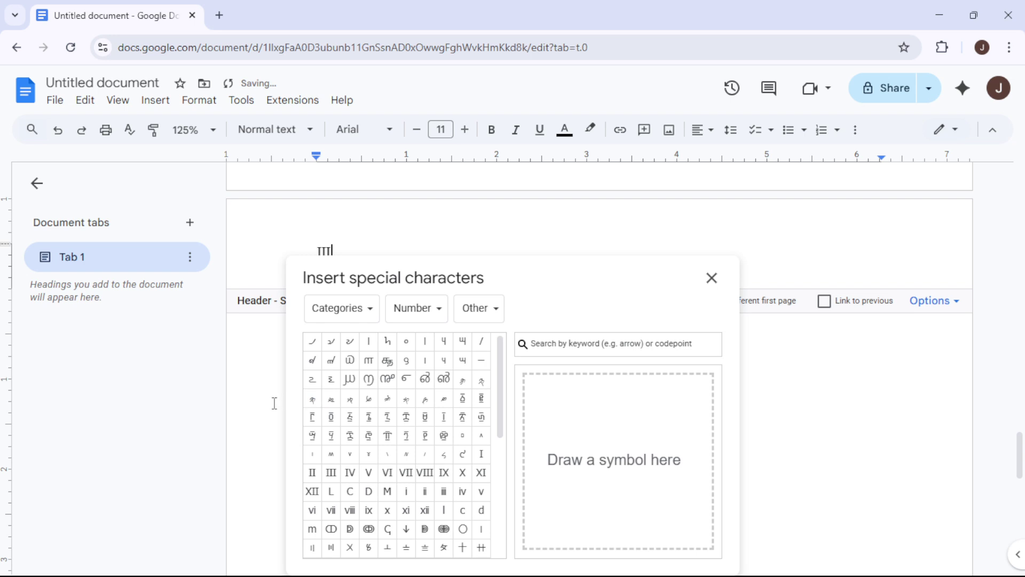
left_click(711, 278)
scroll(383, 316, "up", 4)
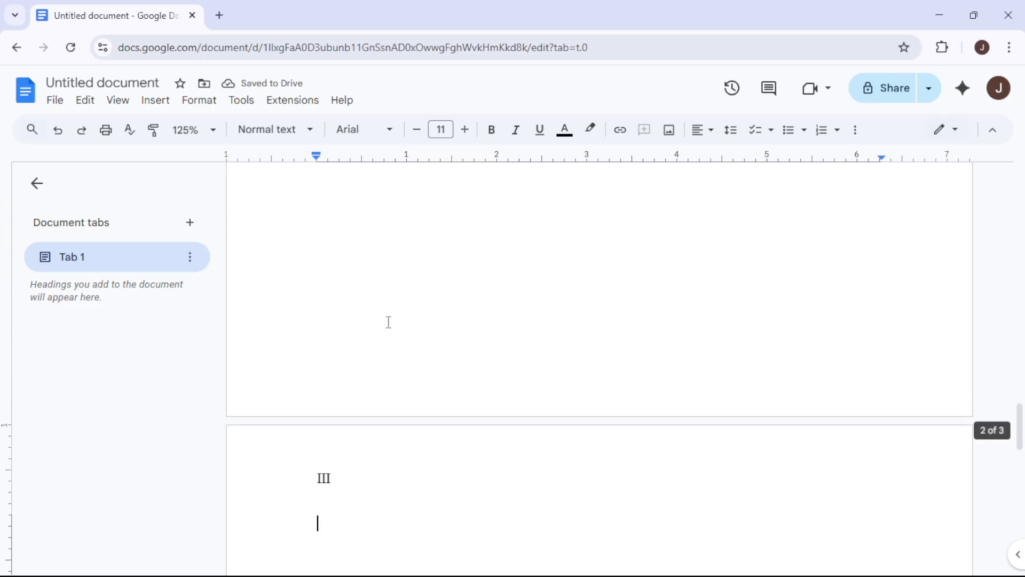
scroll(384, 318, "up", 8)
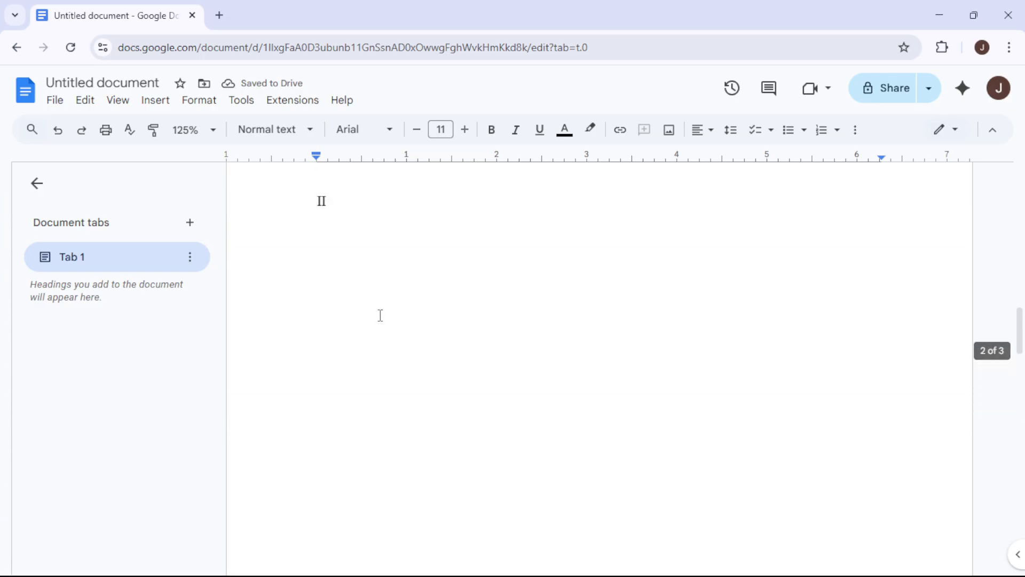
scroll(380, 315, "up", 1)
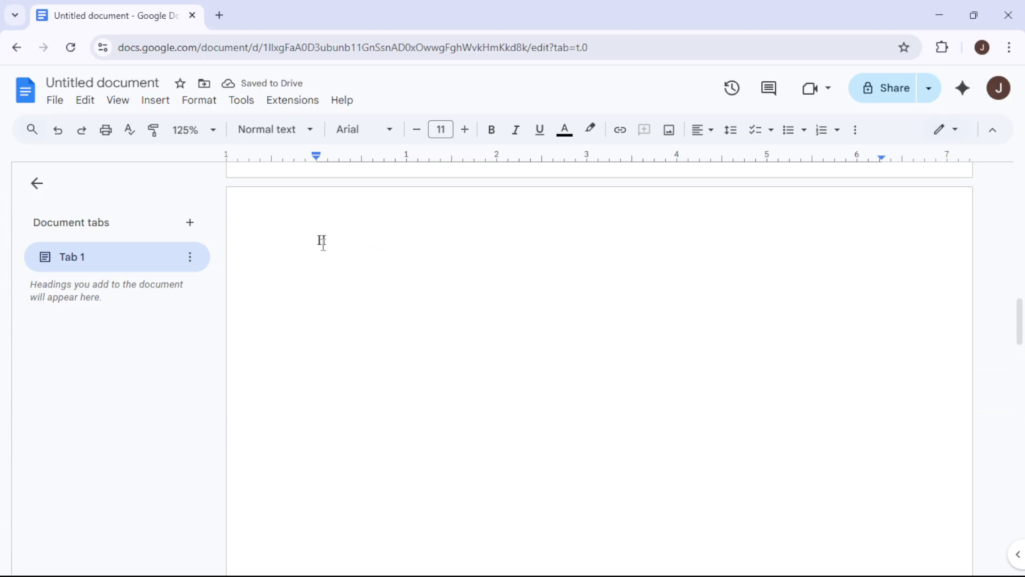
scroll(382, 325, "up", 10)
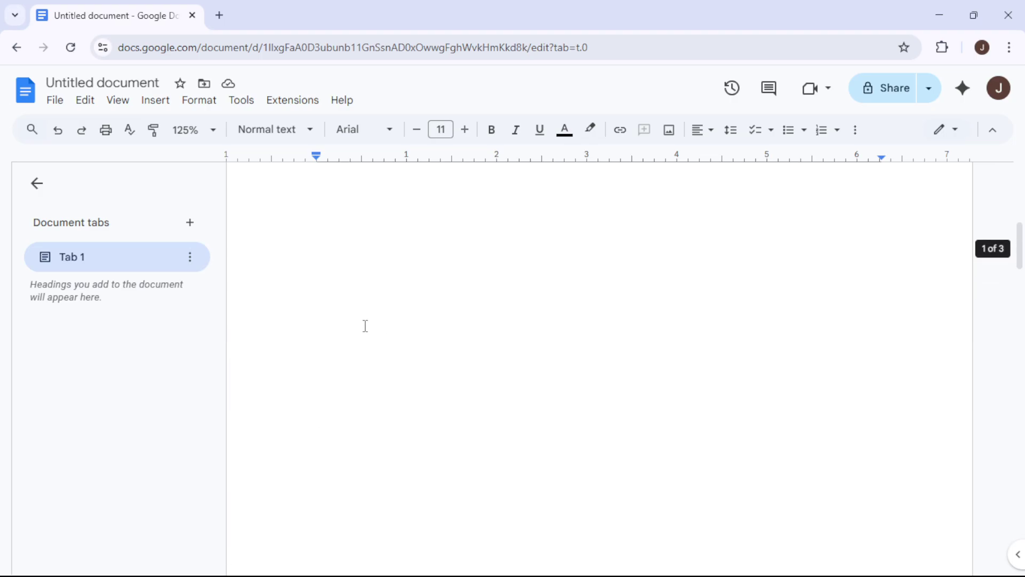
scroll(366, 325, "up", 3)
scroll(361, 325, "up", 1)
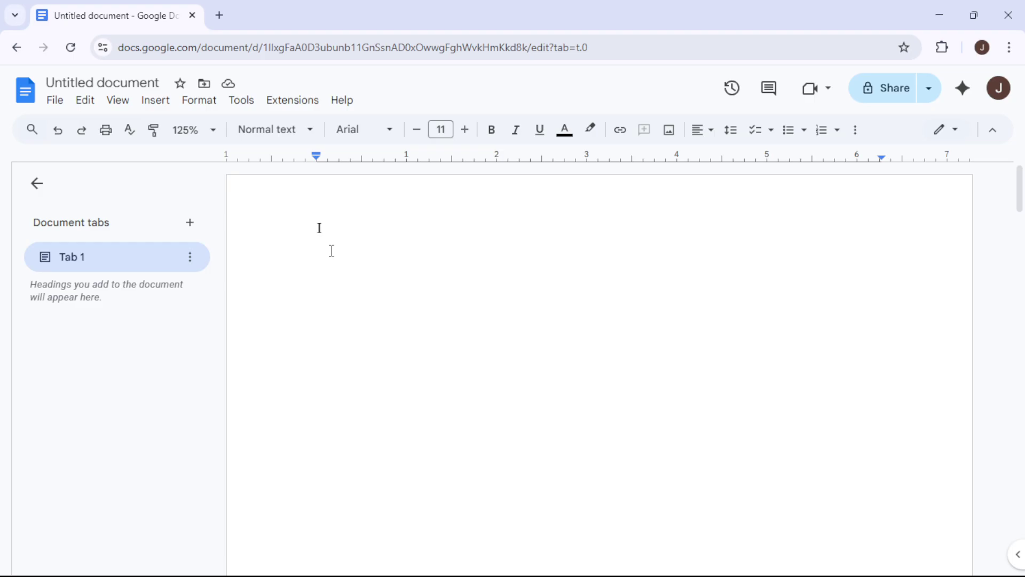
scroll(375, 378, "down", 2)
scroll(376, 377, "down", 5)
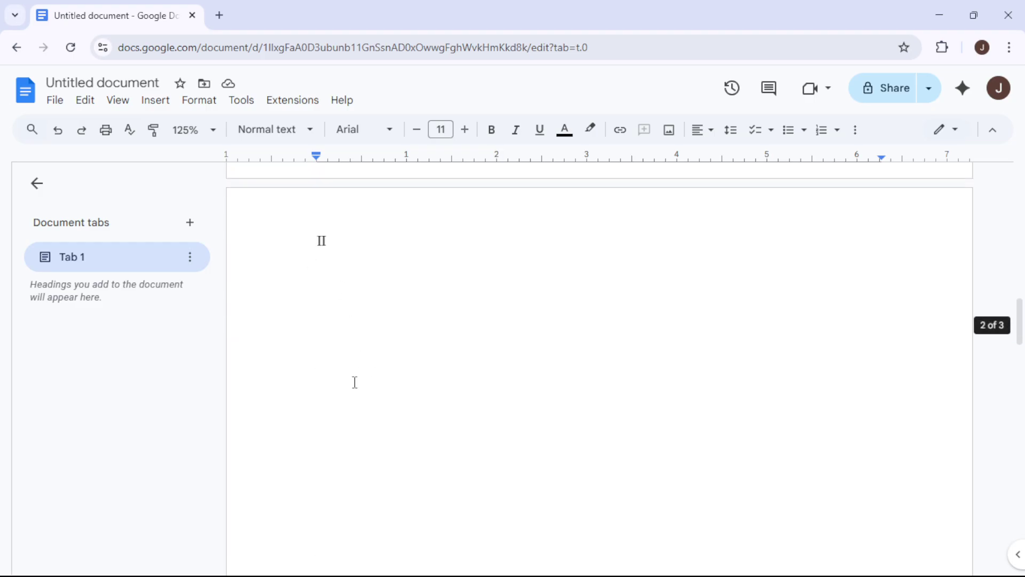
scroll(354, 383, "down", 5)
scroll(353, 383, "down", 4)
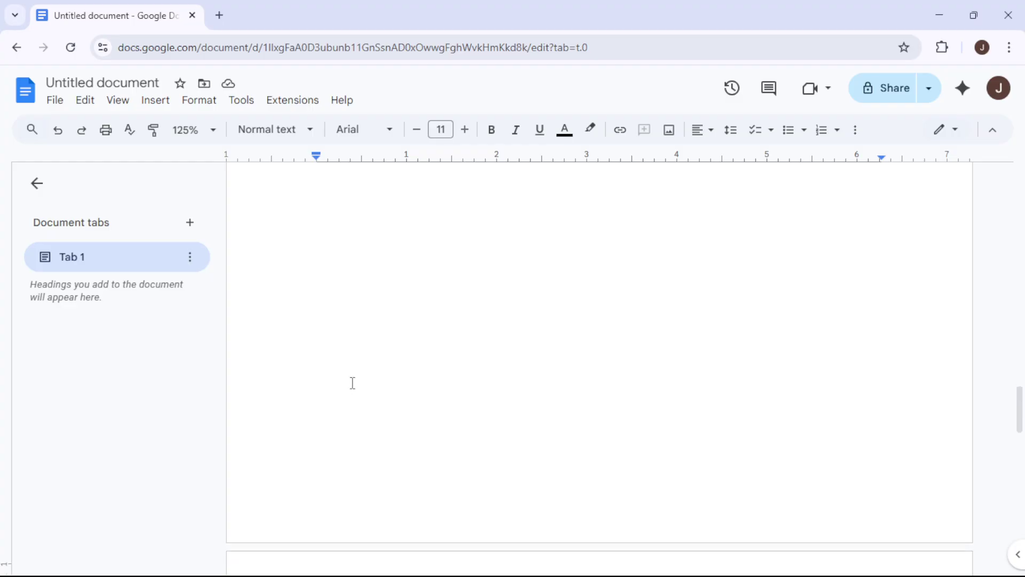
scroll(343, 403, "down", 5)
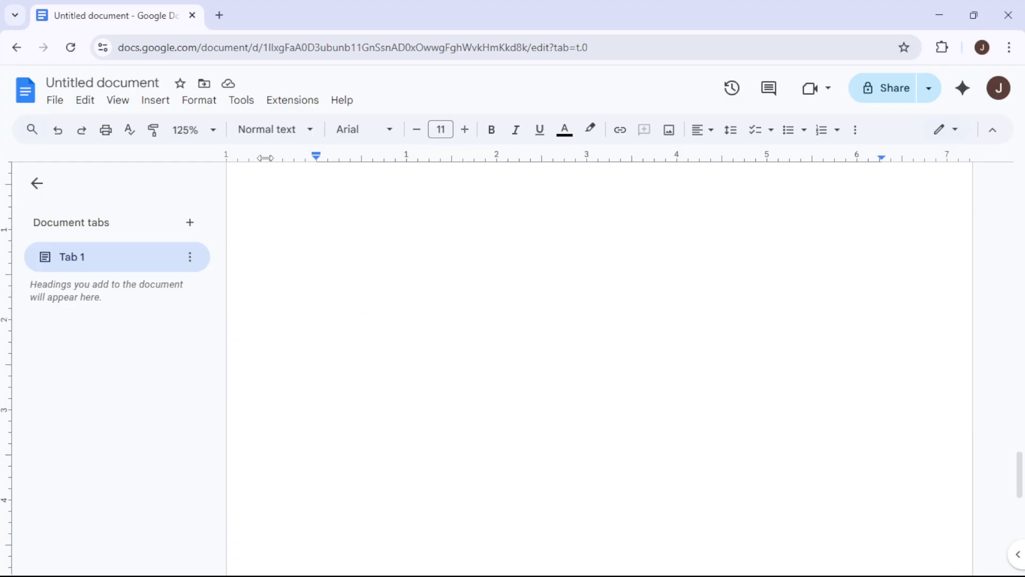
scroll(309, 363, "up", 2)
scroll(375, 339, "up", 1)
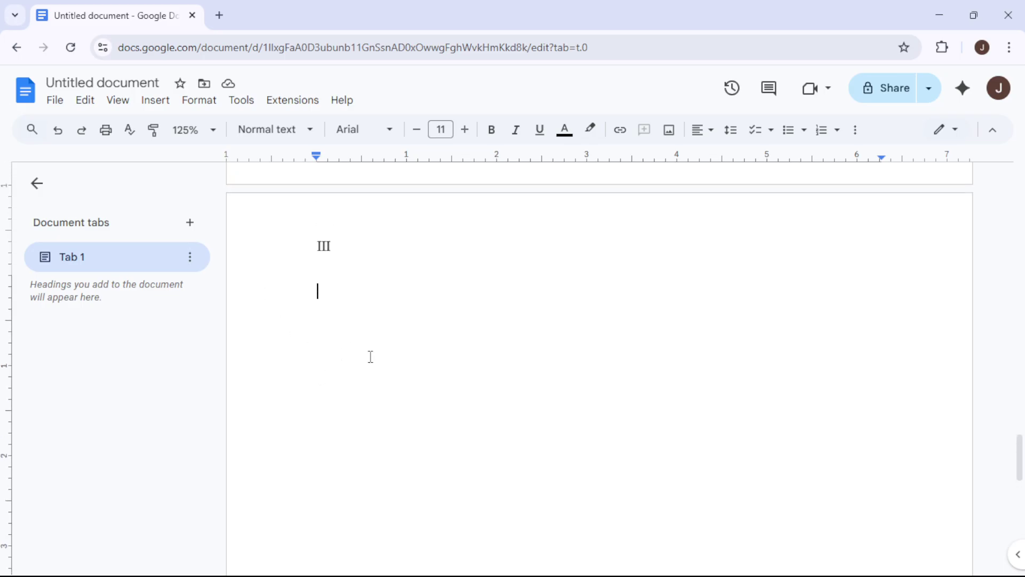